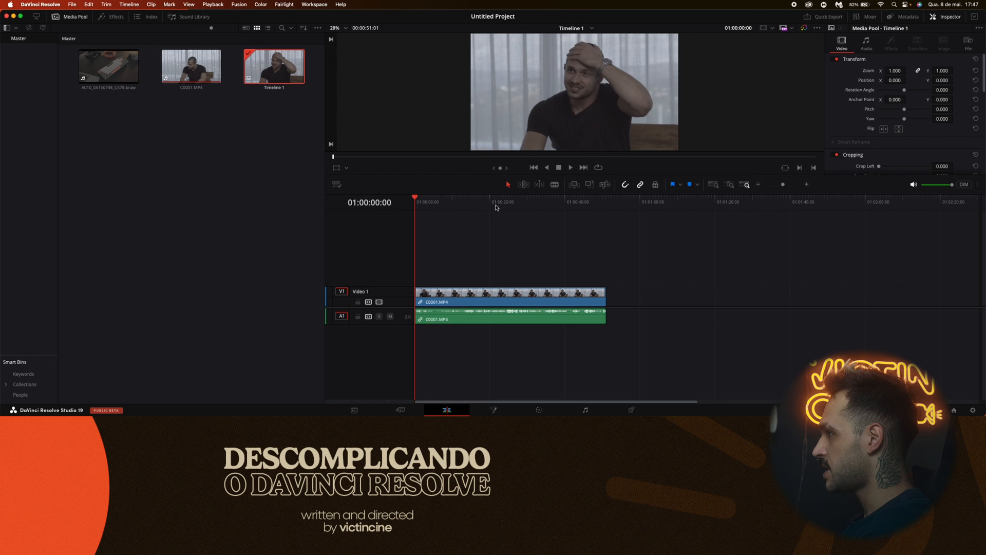
Park the playhead at 01:00:22:11 on the interview clip and open the Color page in full screen.
drag(501, 205, 500, 206)
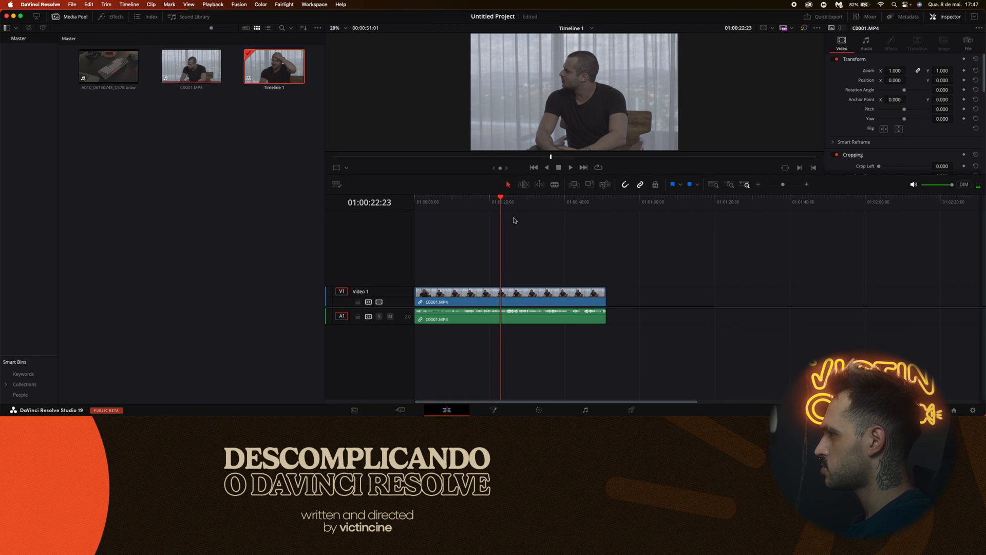
click(497, 204)
drag(497, 205, 499, 205)
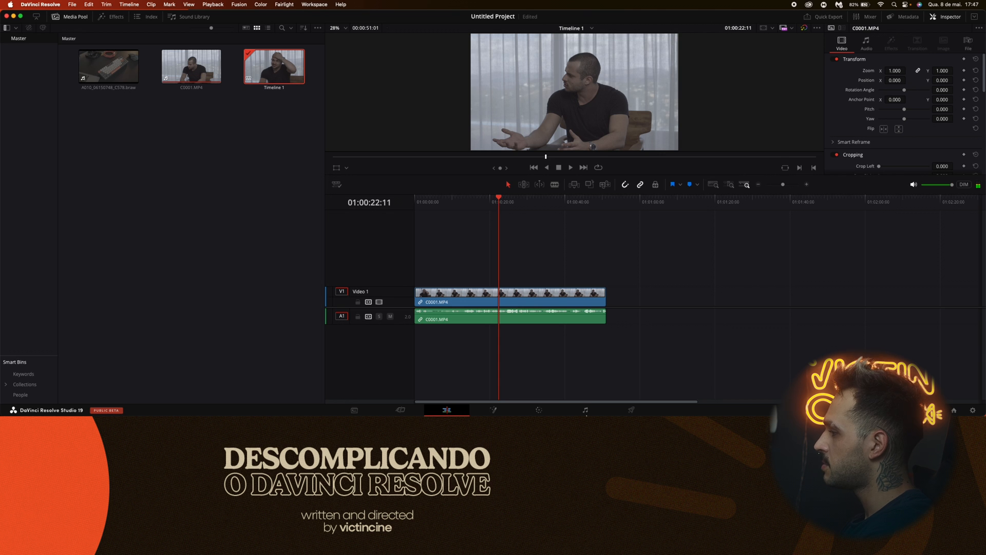
click(540, 411)
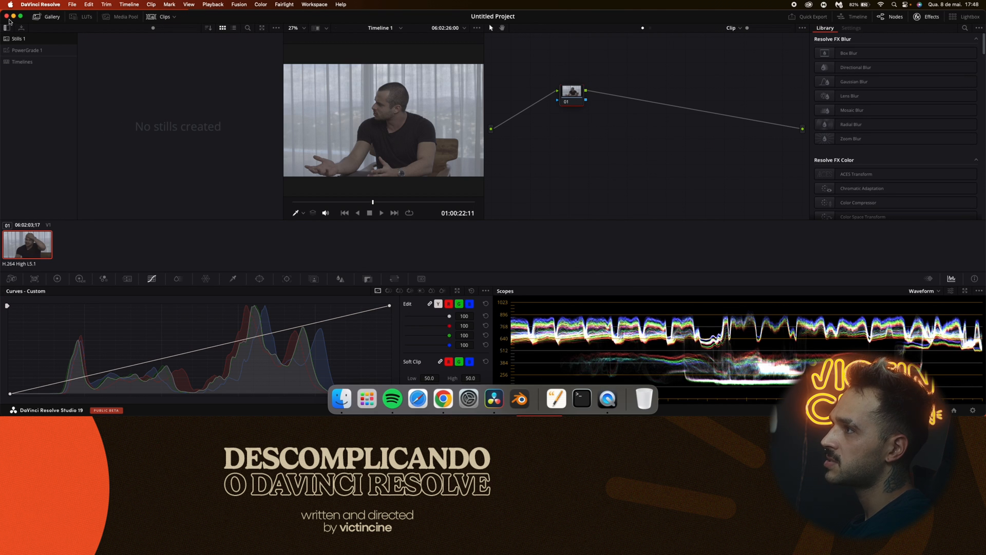
click(19, 17)
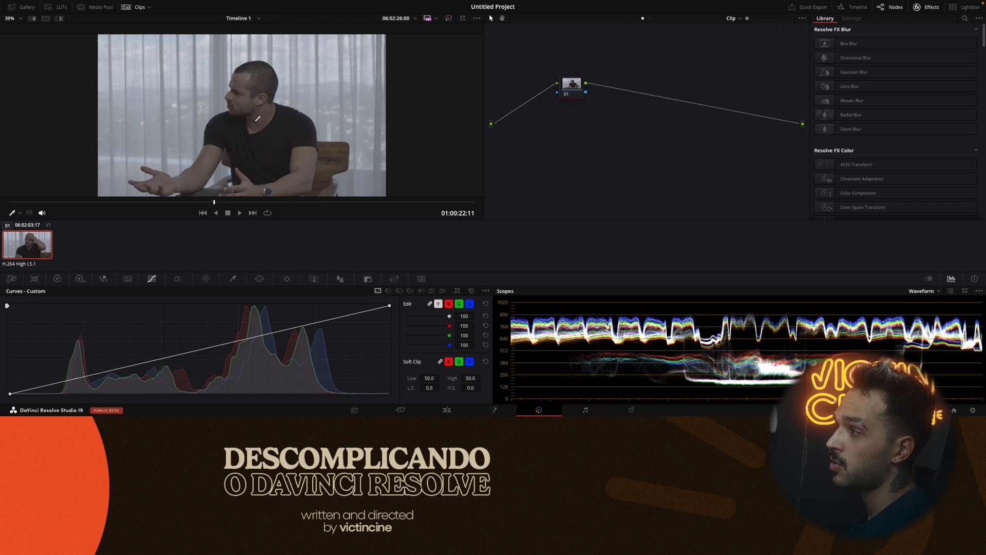
Show the Sony S-Log2 to Rec.709 folder in the LUT library and widen the LUT browser.
click(60, 7)
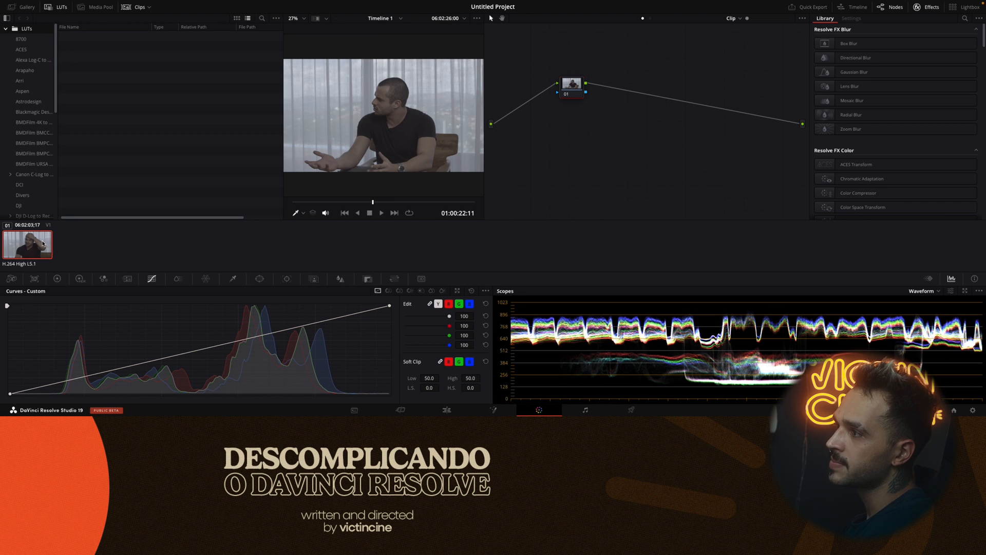
scroll(36, 191, down, 10)
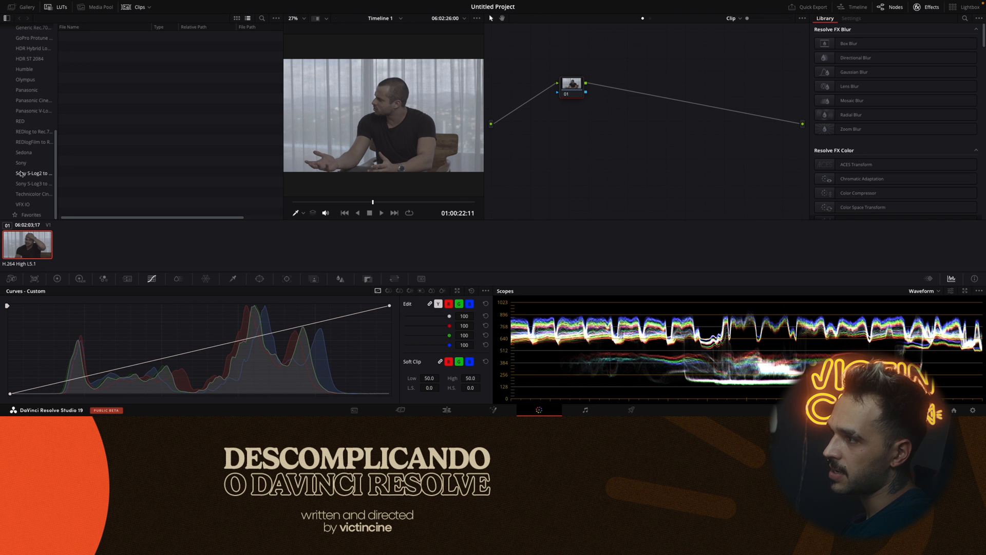
click(23, 174)
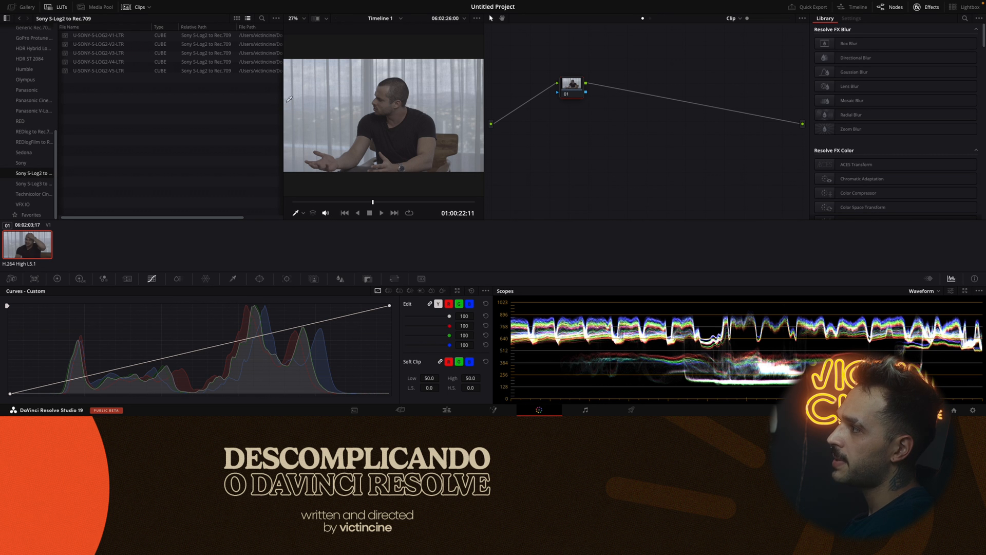
drag(282, 101, 371, 106)
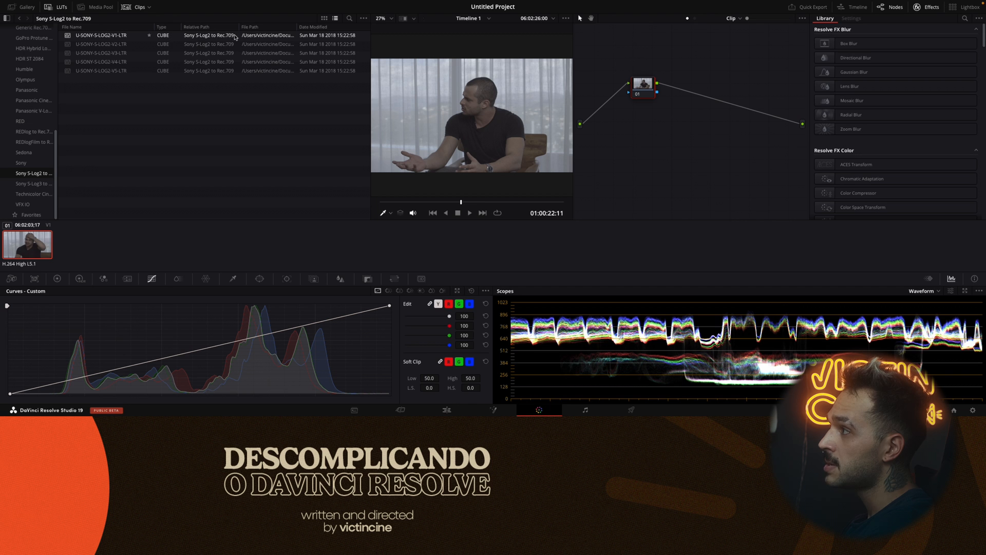
Try the U-SONY-S-LOG2 LUTs V1 to V5 in turn on the interview clip, ending on V1.
double_click(203, 36)
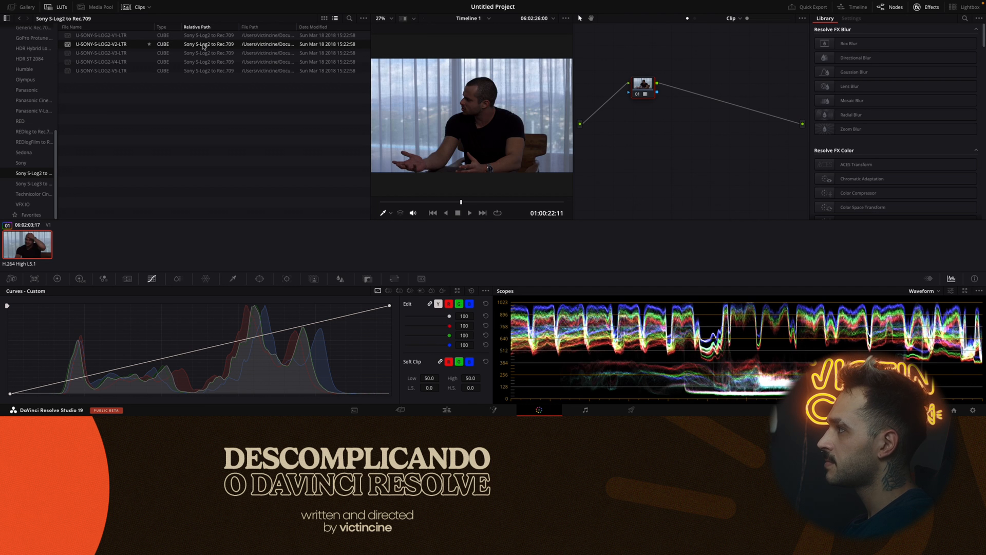
double_click(210, 53)
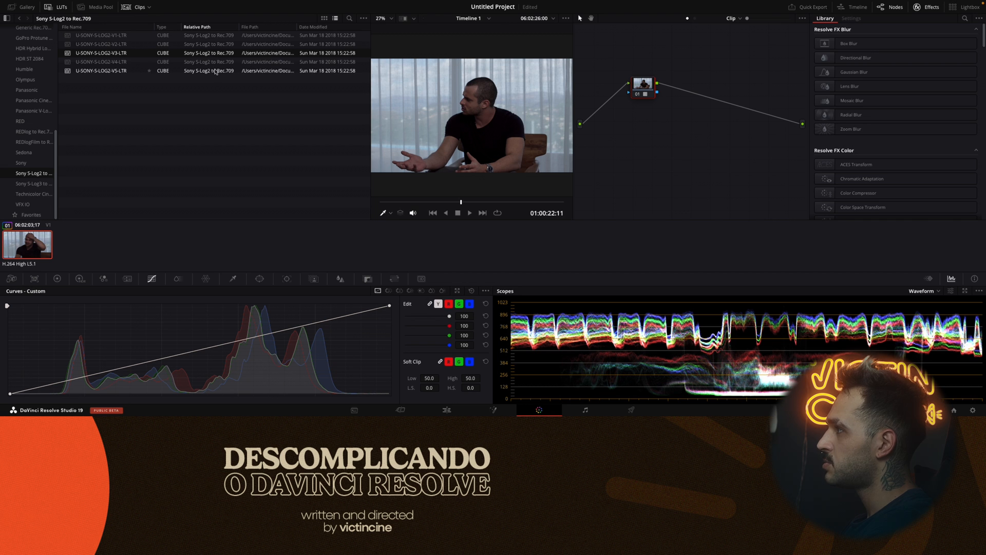
double_click(216, 65)
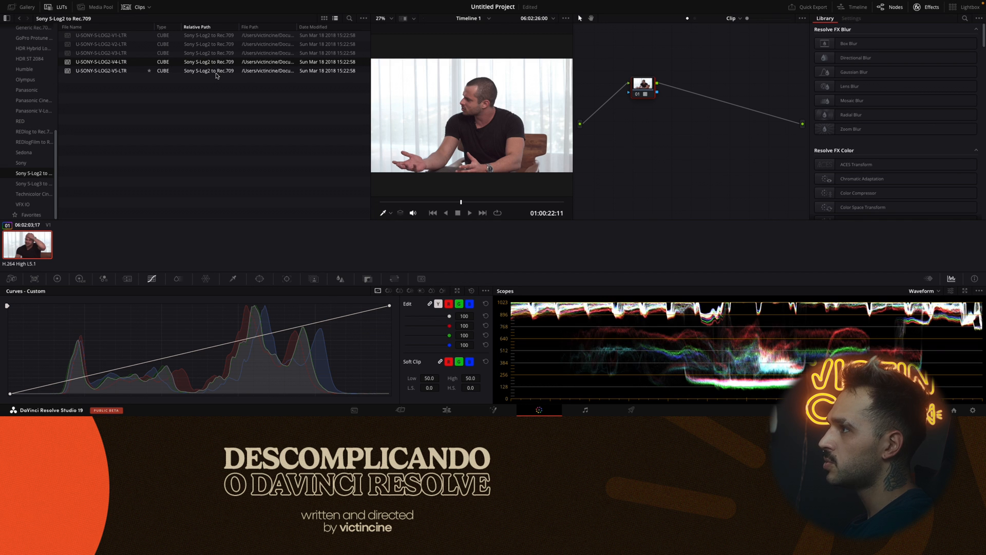
double_click(216, 71)
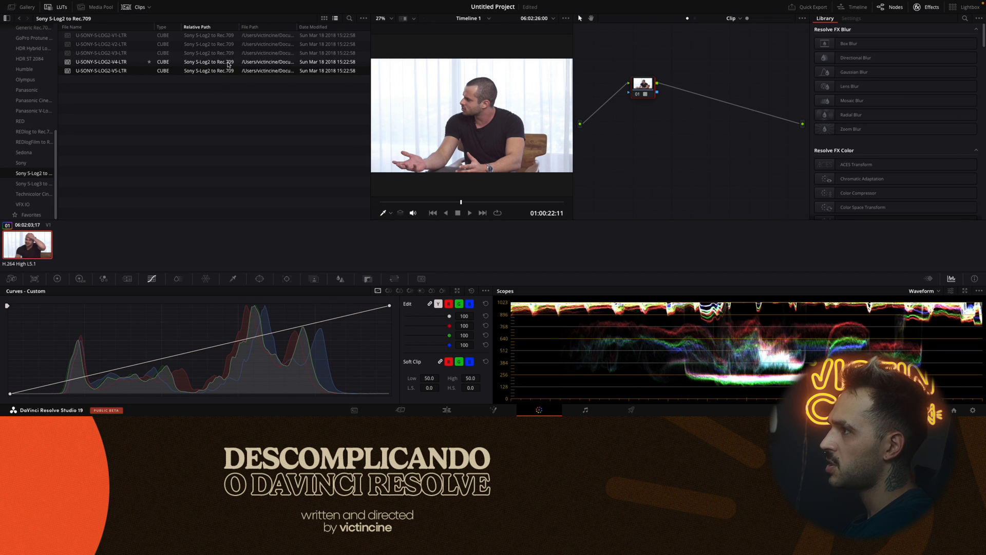
double_click(227, 62)
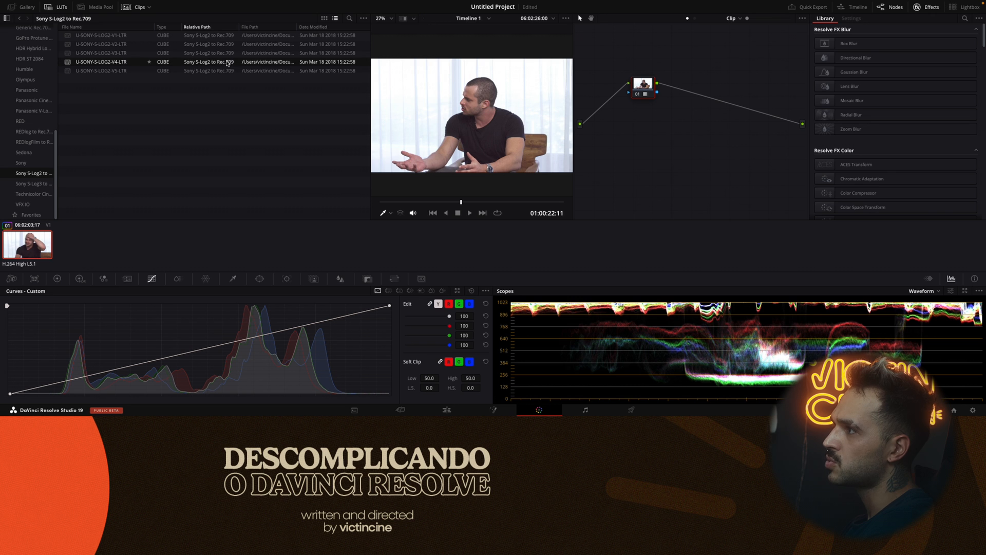
double_click(226, 53)
double_click(226, 44)
double_click(224, 35)
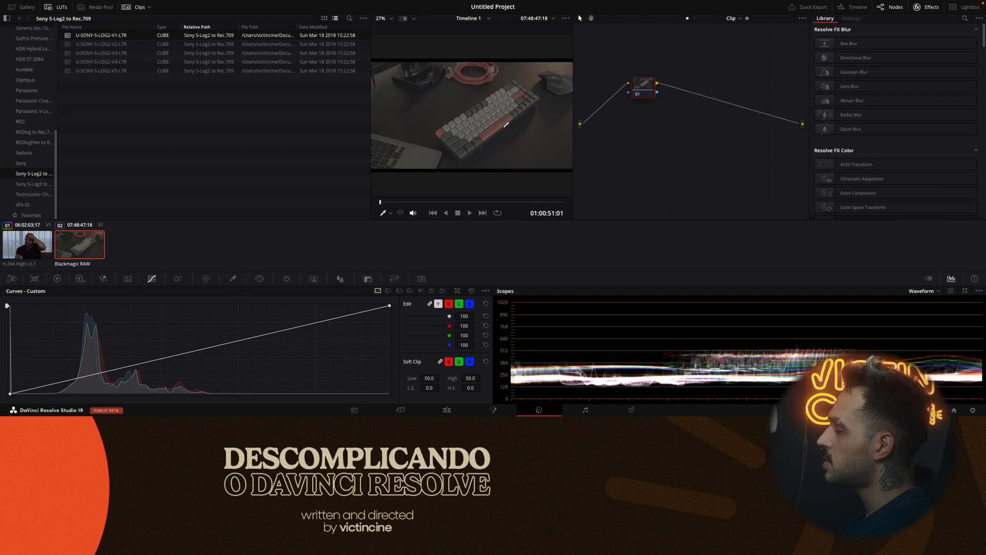
Apply the Blackmagic Gen 5 Film to Video LUT from the Blackmagic Design folder to the keyboard clip.
scroll(36, 126, up, 6)
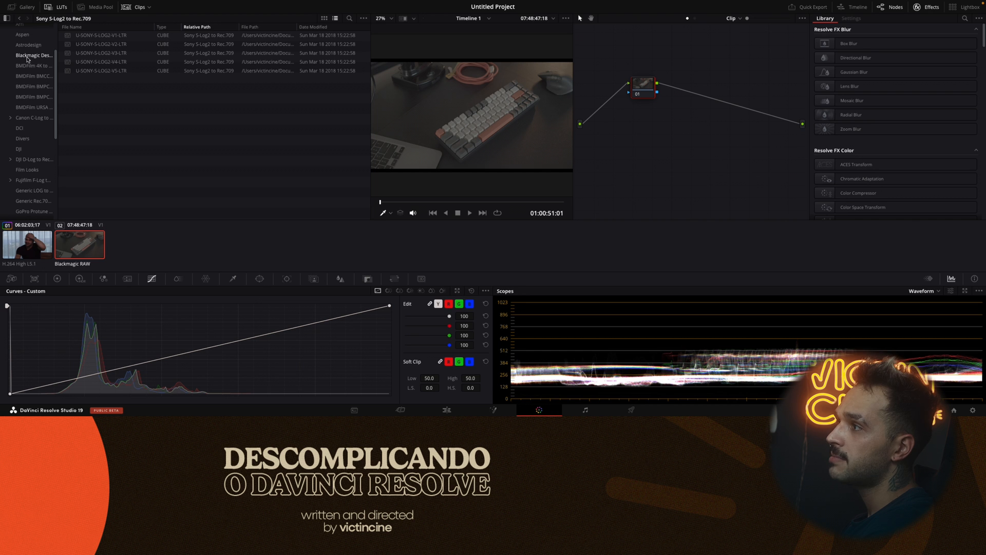
click(30, 56)
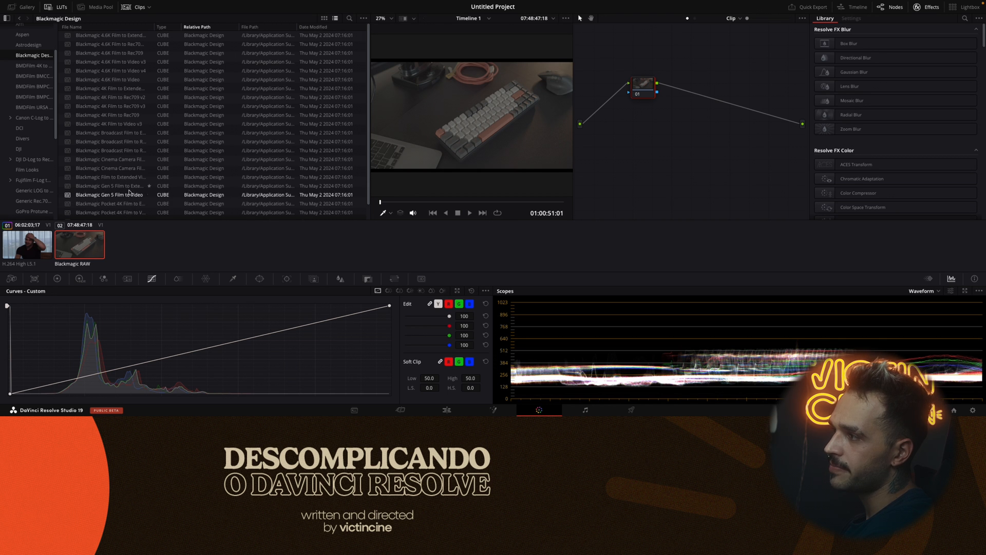
double_click(185, 197)
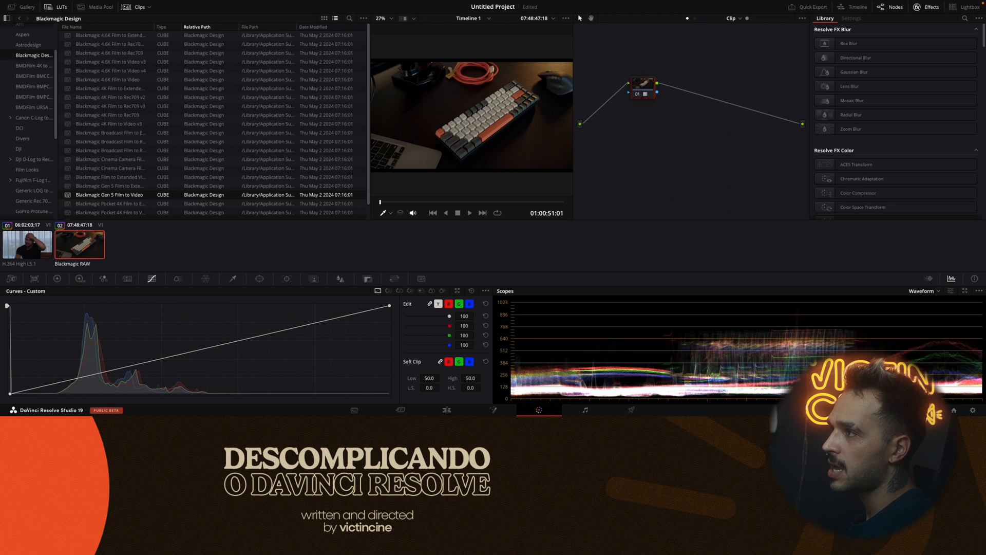
scroll(33, 196, down, 5)
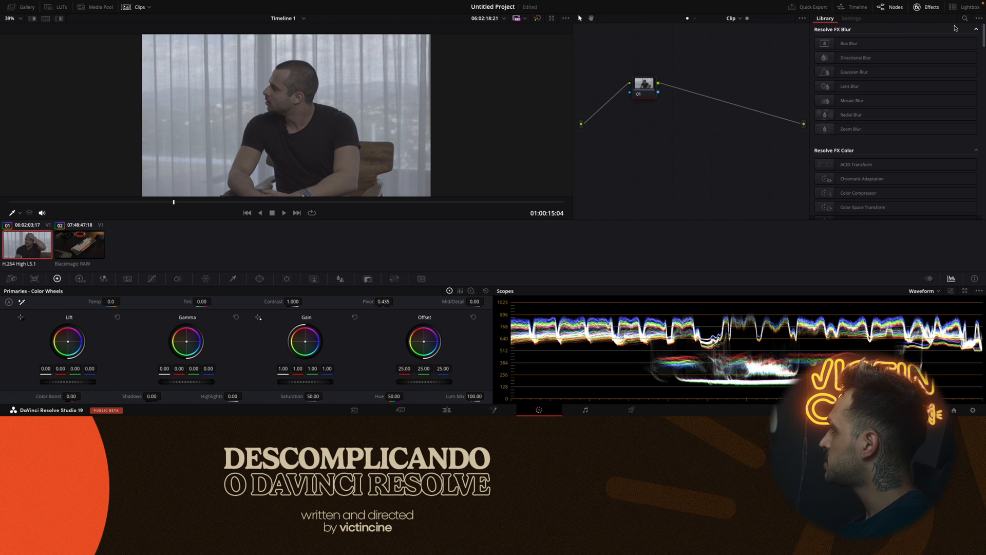
Search the effects library for "color" and add Color Space Transform to node 01 of the interview clip.
click(931, 7)
click(928, 7)
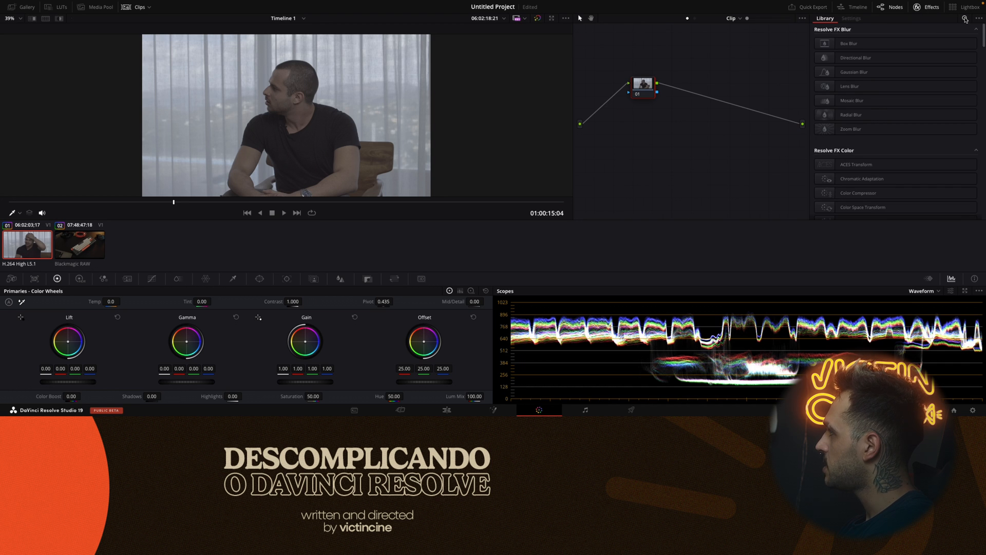
click(964, 18)
text(color)
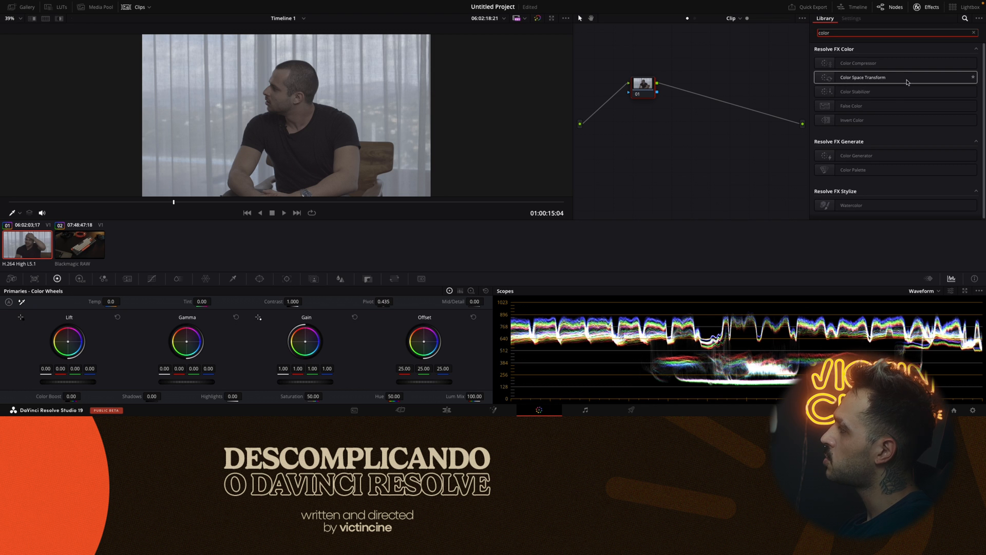
drag(835, 79, 642, 85)
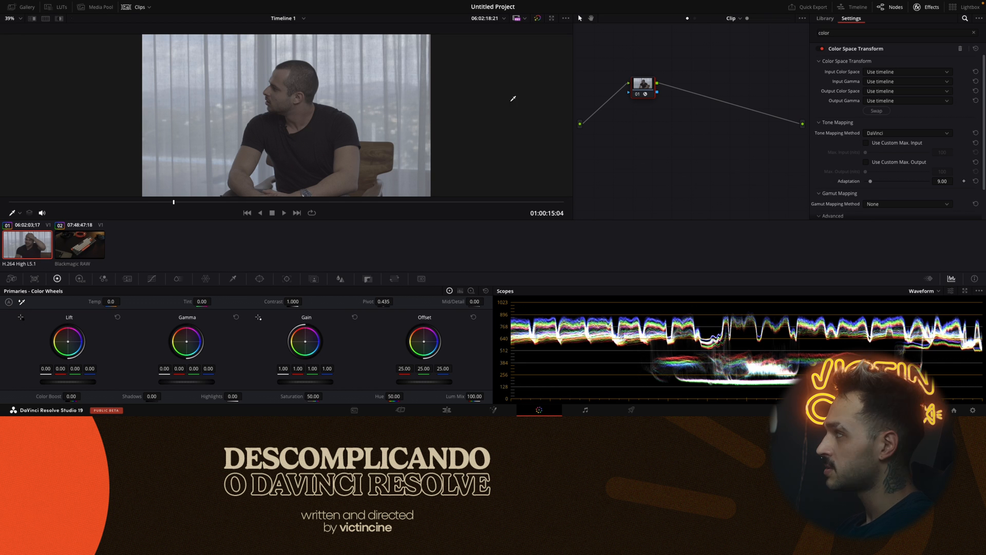
Set the Color Space Transform's input color space to Sony S-Gamut and its input gamma to Sony S-Log2.
click(917, 73)
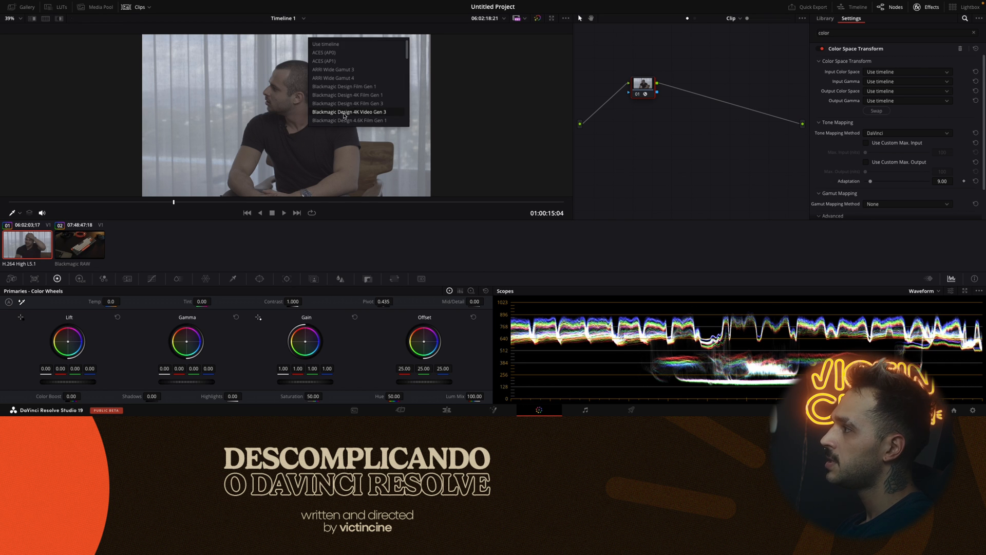
scroll(339, 115, down, 3)
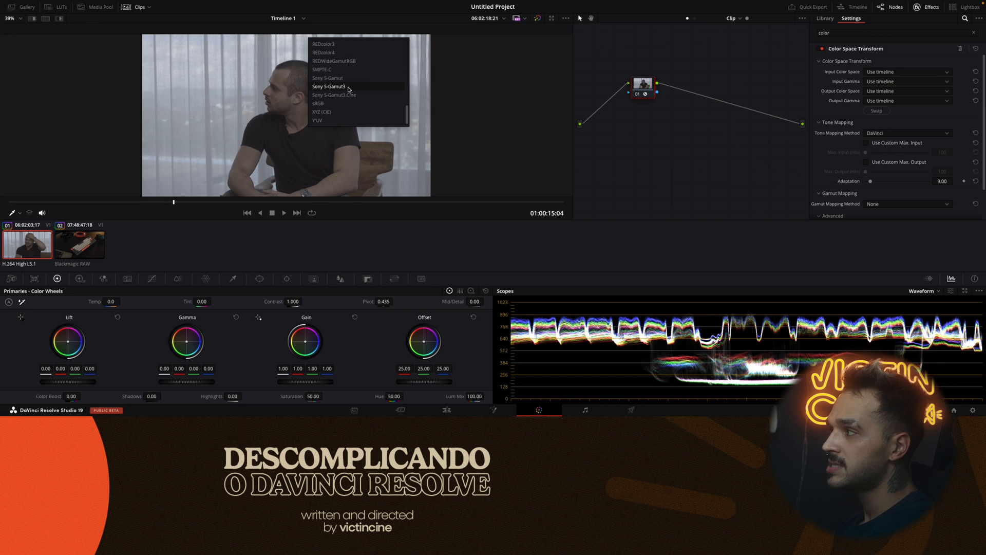
click(341, 78)
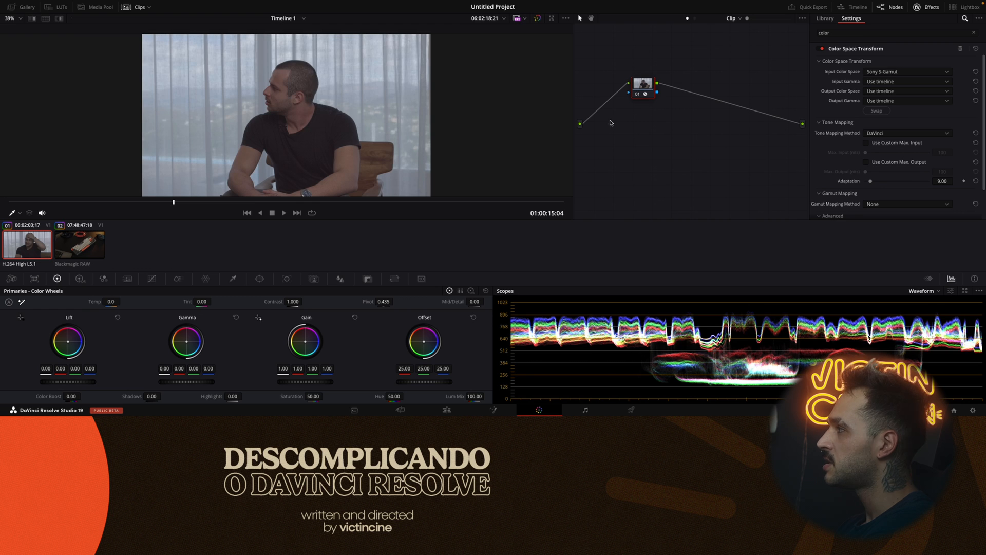
click(888, 82)
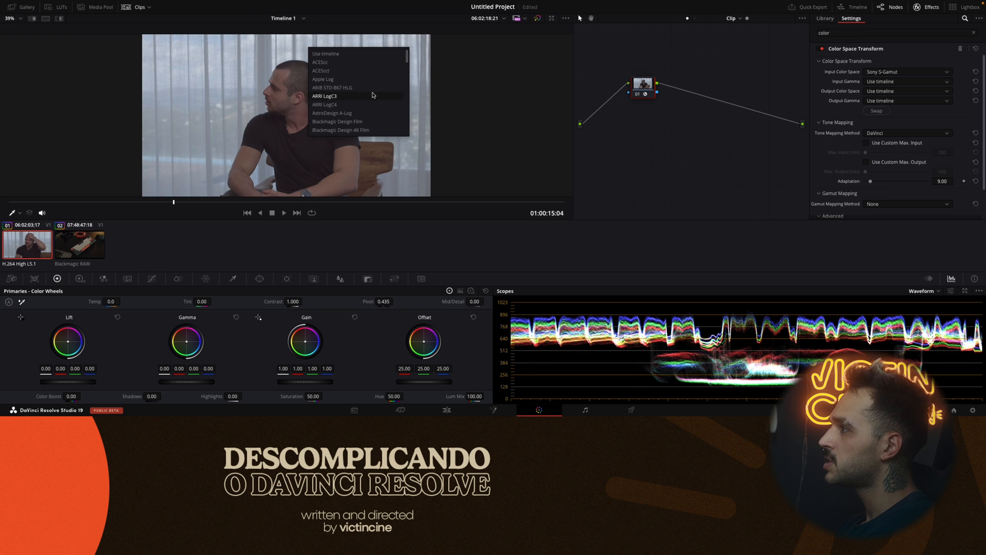
scroll(374, 96, down, 15)
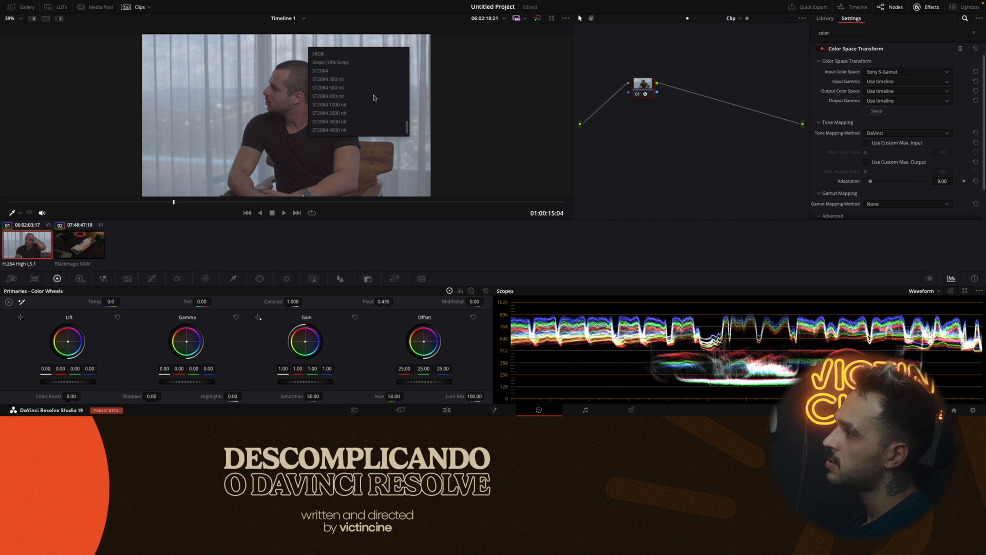
scroll(373, 99, up, 3)
click(349, 107)
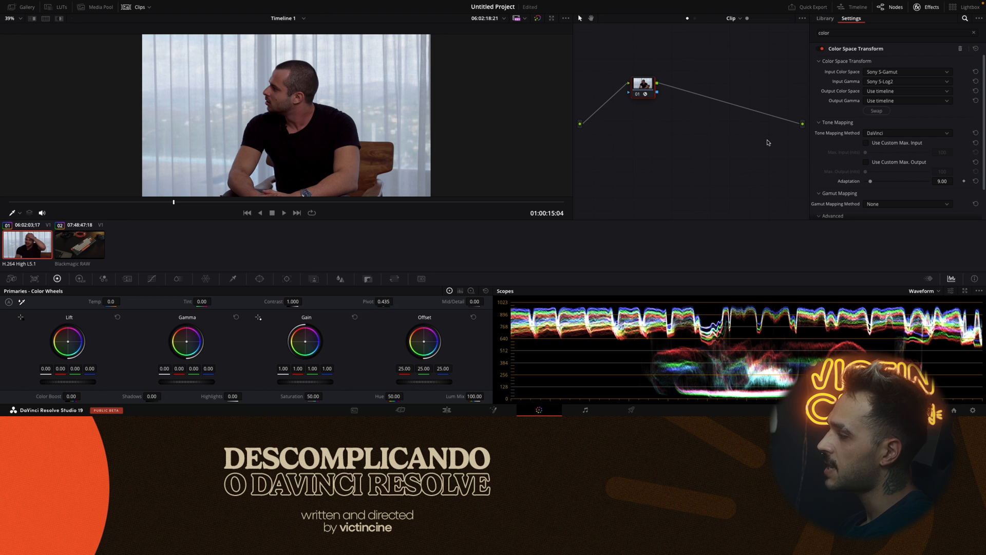
Set the output color space to Rec.709 and output gamma to Gamma 2.4, and compare the image with the grade bypassed.
click(926, 93)
scroll(359, 113, down, 10)
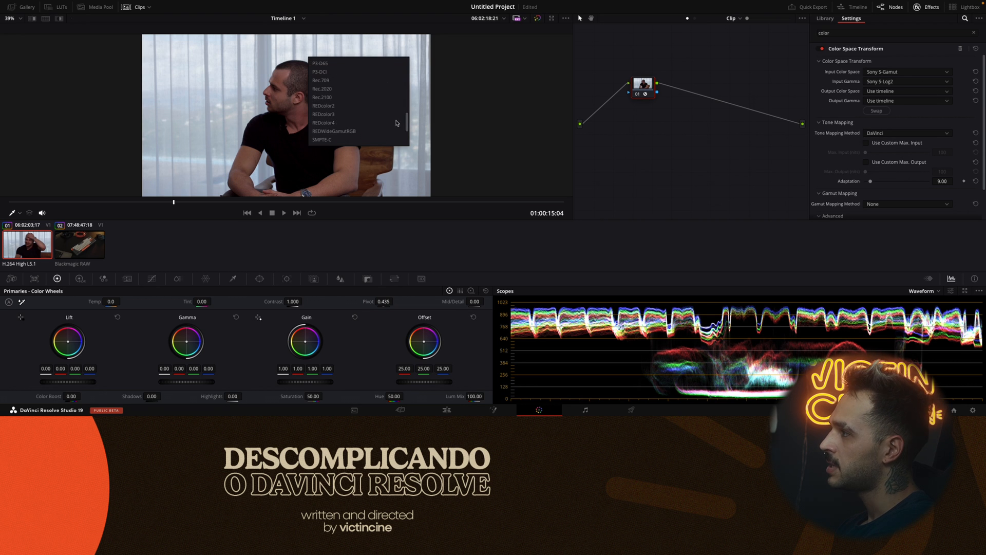
click(329, 81)
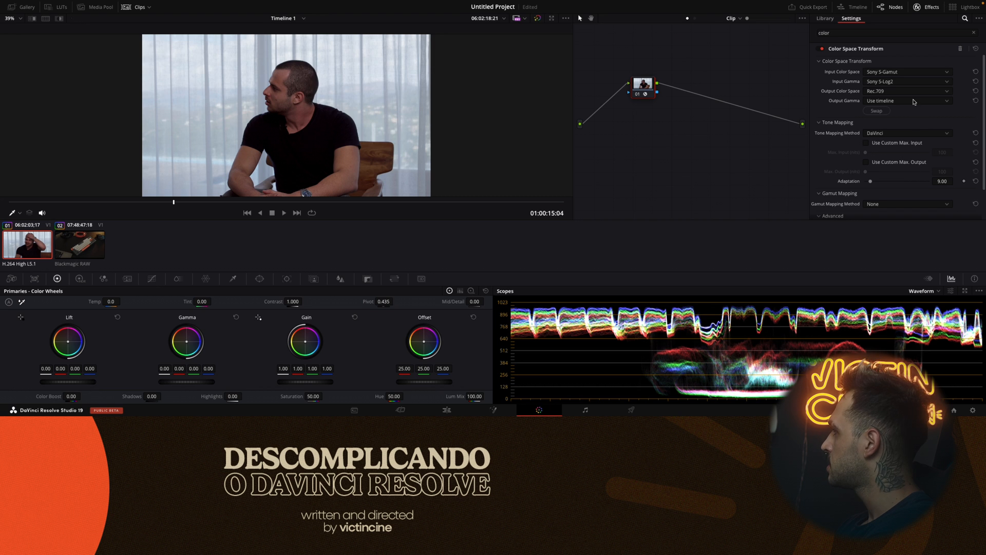
click(914, 101)
scroll(346, 129, down, 5)
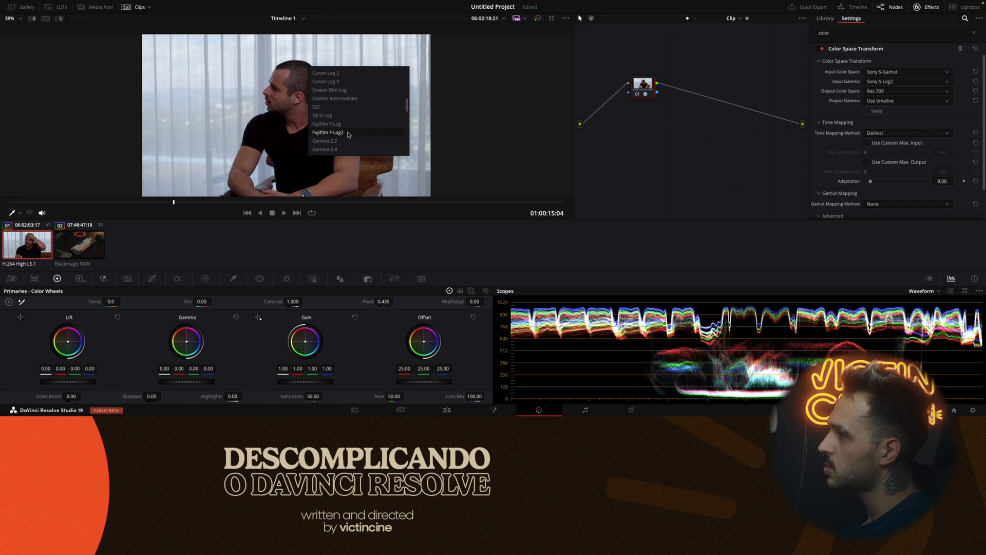
click(344, 148)
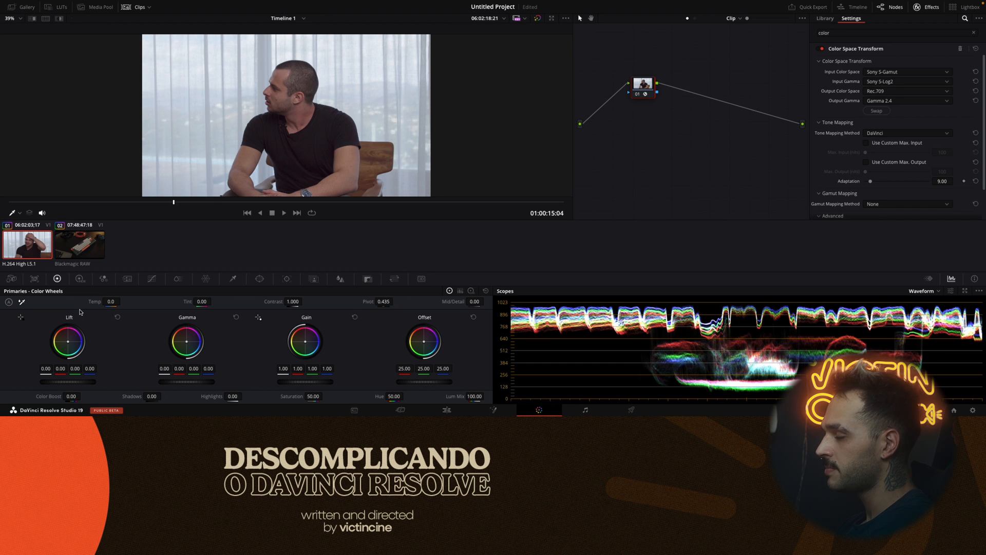
key(shift+d)
key(shift+d)
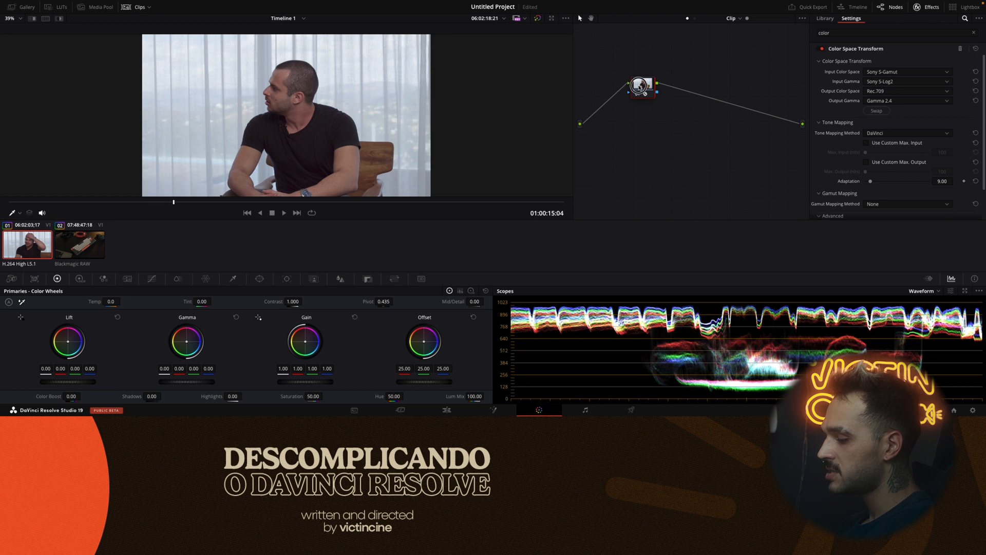
Add two serial nodes after the Color Space Transform node, move that node apart from them, and select the two new nodes.
key(alt+s)
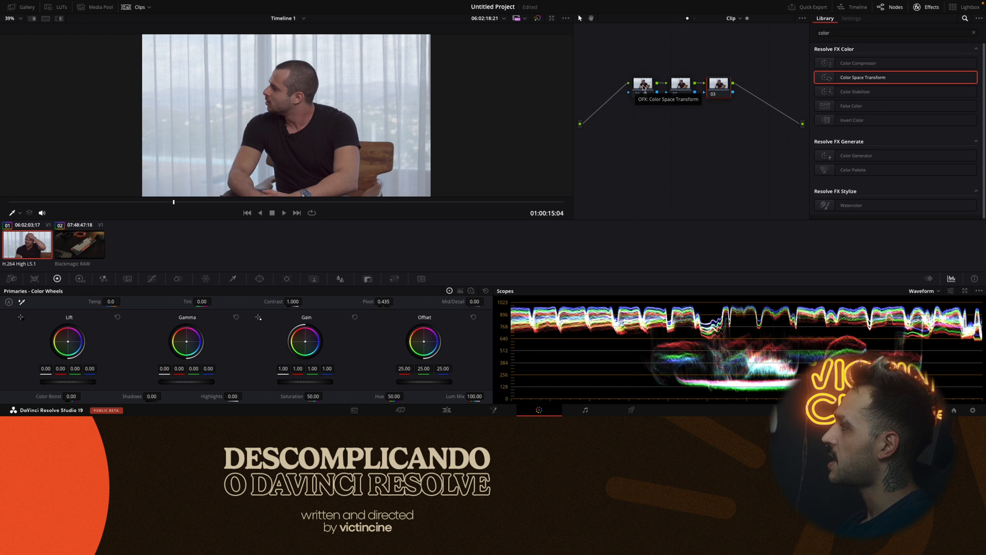
drag(645, 93, 609, 56)
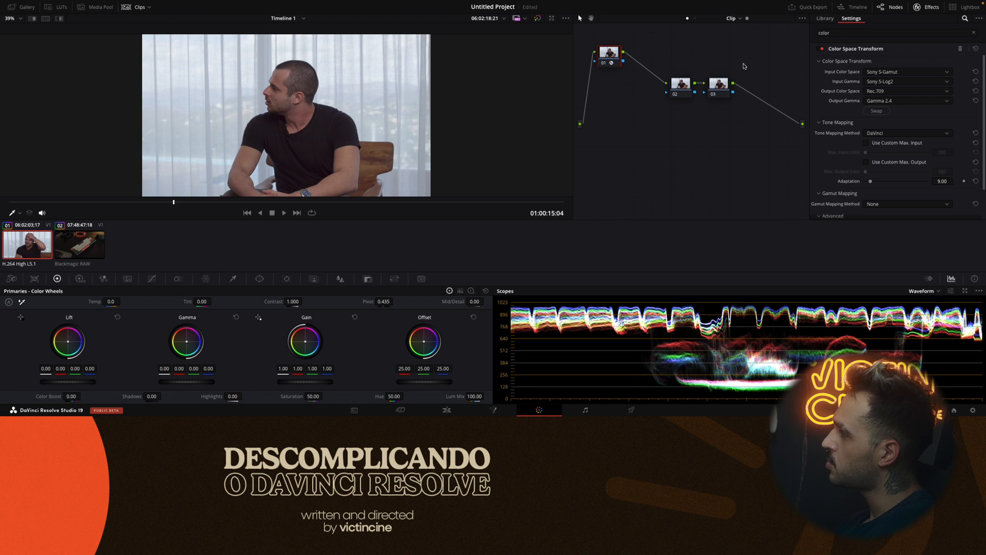
drag(668, 61, 753, 92)
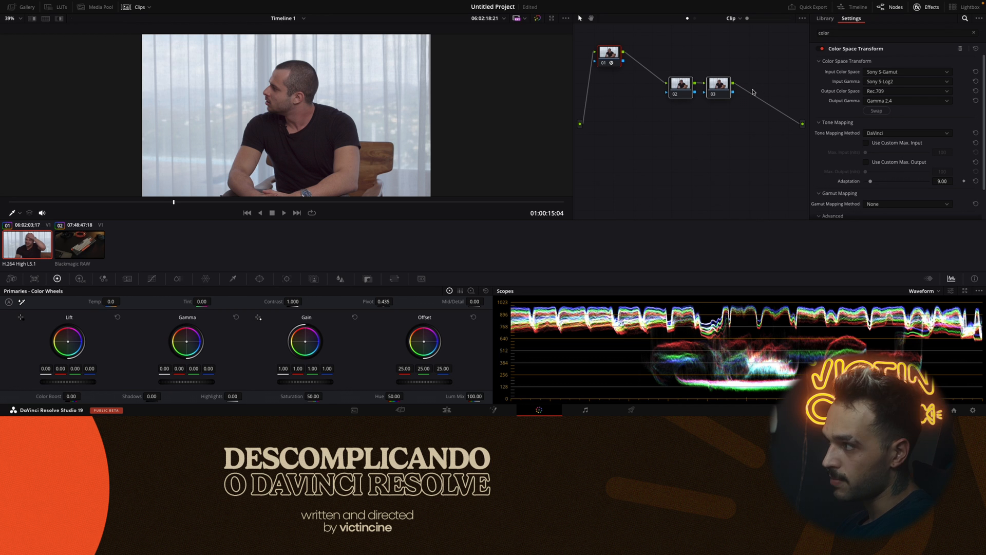
Delete the two nodes after the Color Space Transform node, reposition that node, and insert a serial node before it.
key(Delete)
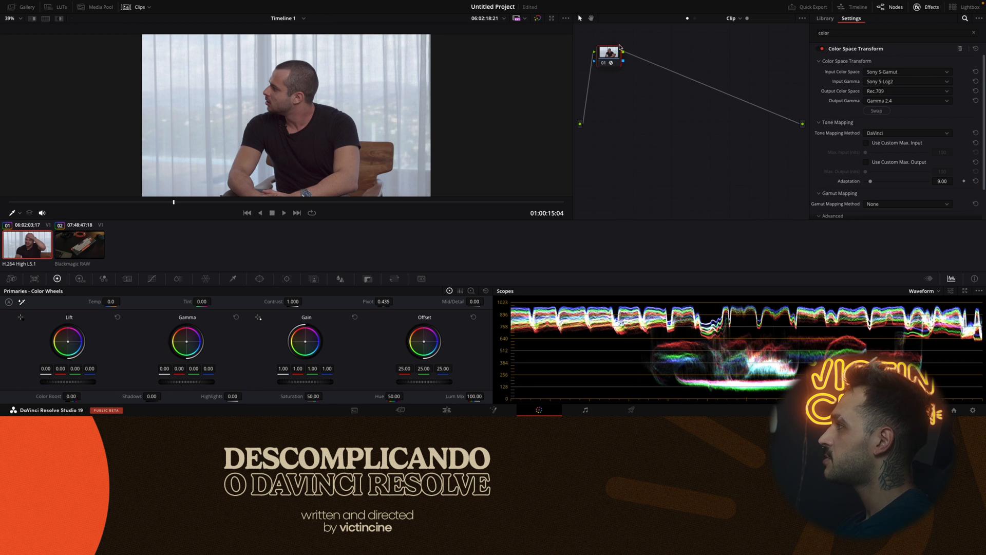
drag(616, 56, 696, 92)
key(shift+s)
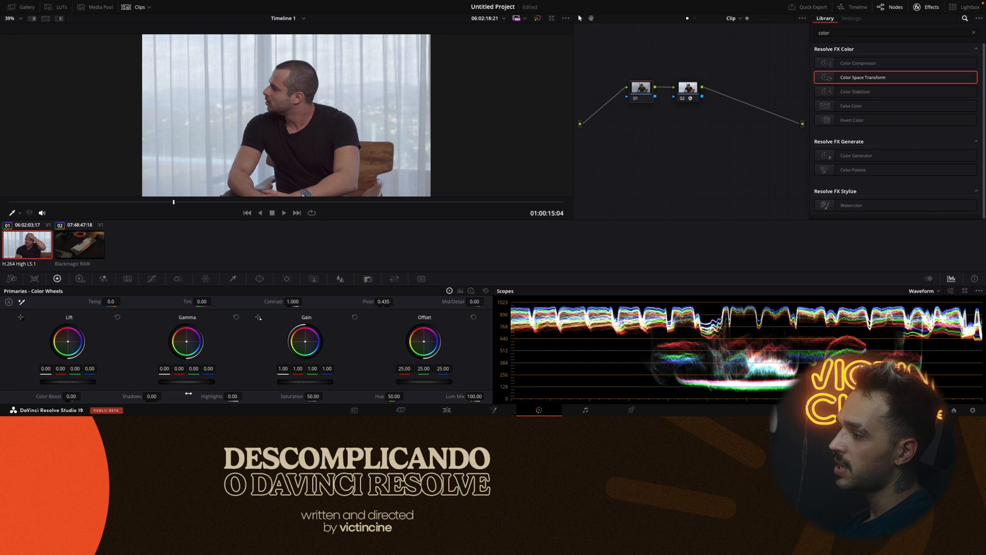
In the new node before the Color Space Transform, lower the overall gamma to -0.05 and raise the shadows to 6.00.
drag(193, 382, 191, 383)
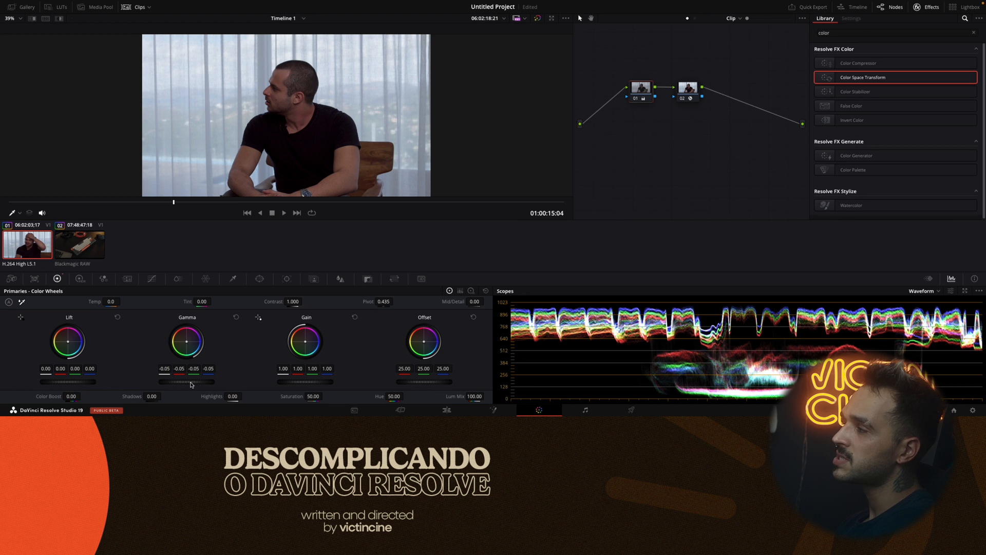
drag(165, 393, 154, 397)
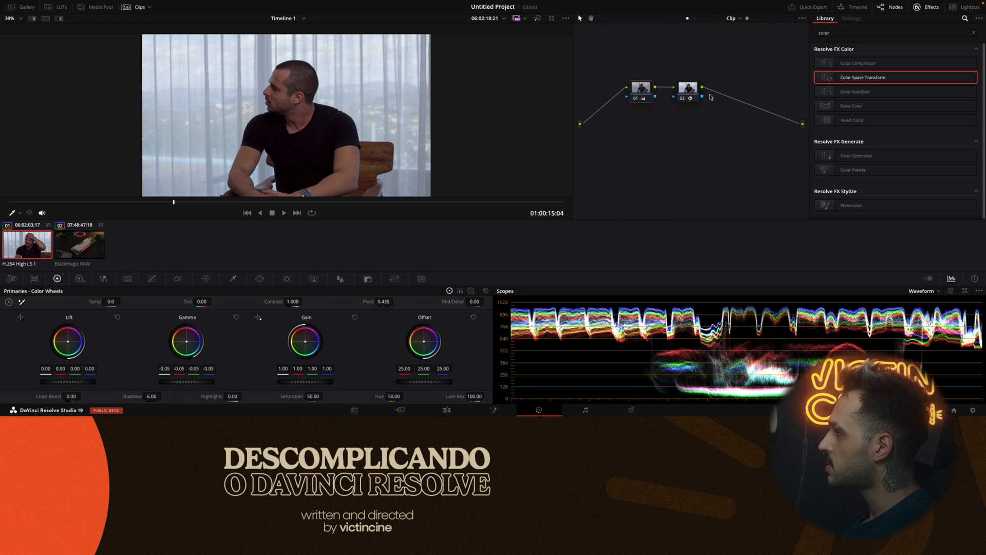
Add a serial node after the Color Space Transform node, nudge its gamma very slightly down, and compare with the grade bypassed.
click(686, 91)
key(alt+s)
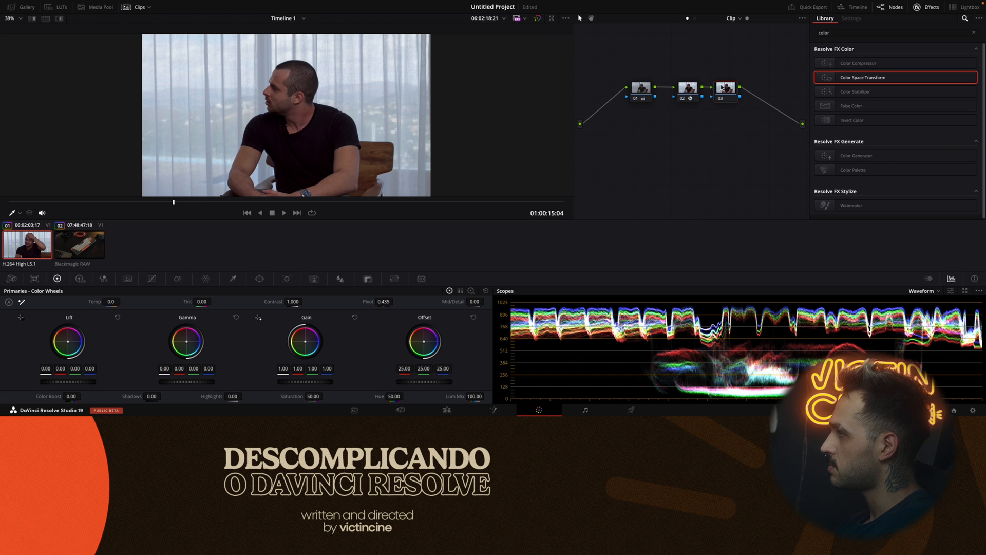
drag(185, 383, 186, 383)
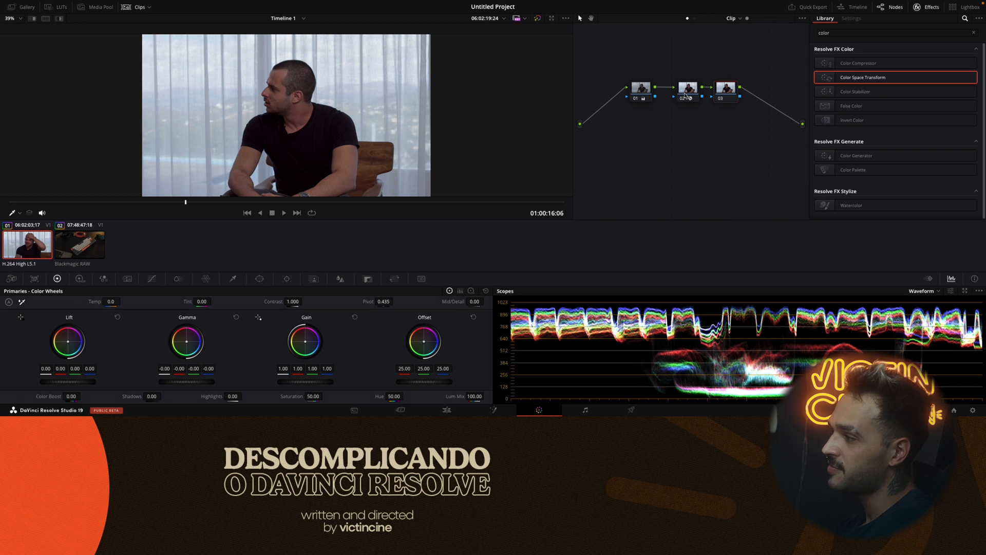
key(shift+d)
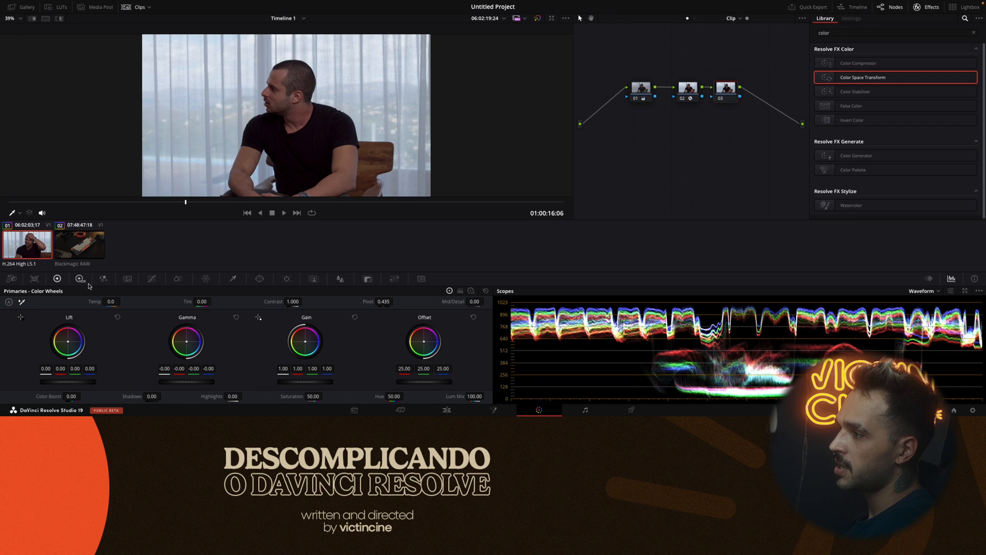
Replace the Blackmagic RAW keyboard clip's LUT node with a clean one and apply Color Space Transform to it.
click(81, 252)
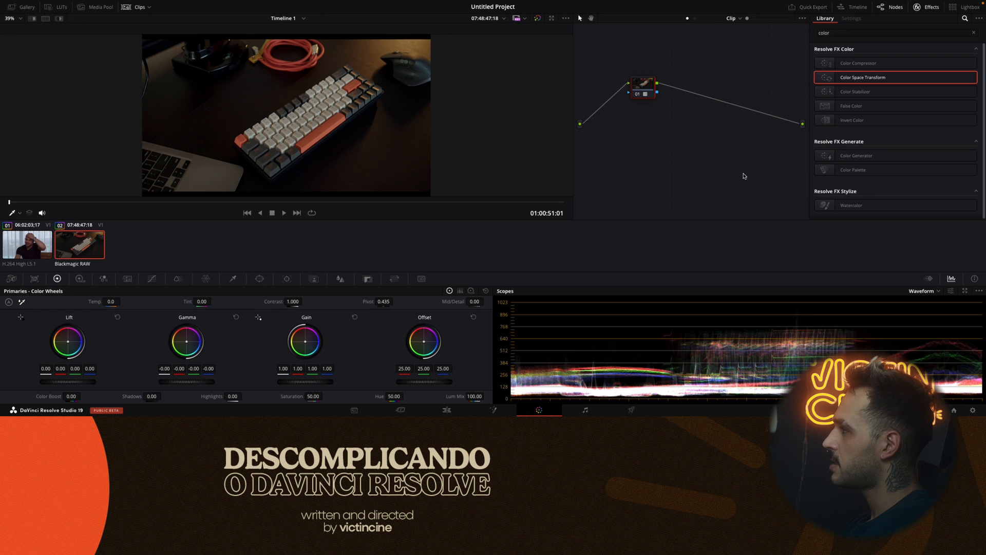
key(Delete)
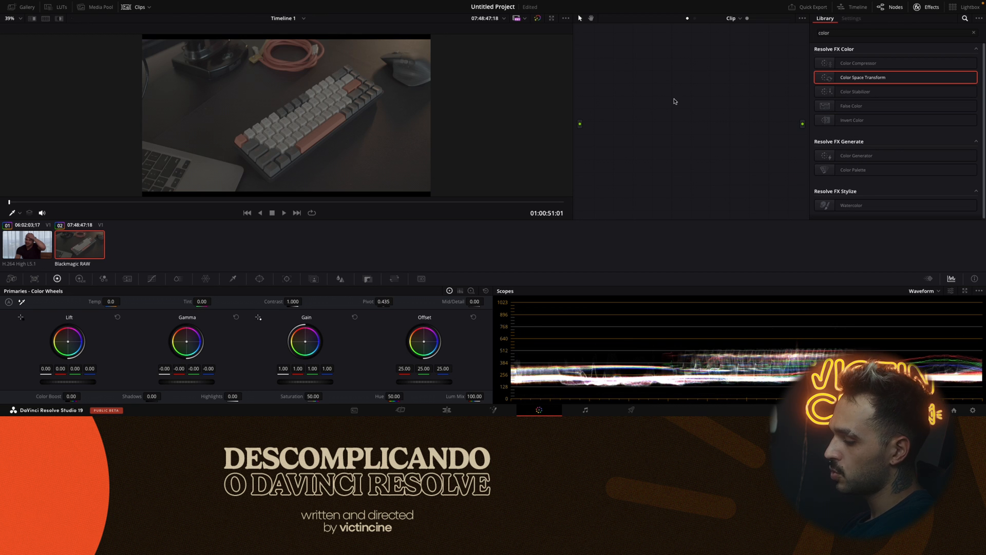
key(ctrl+z)
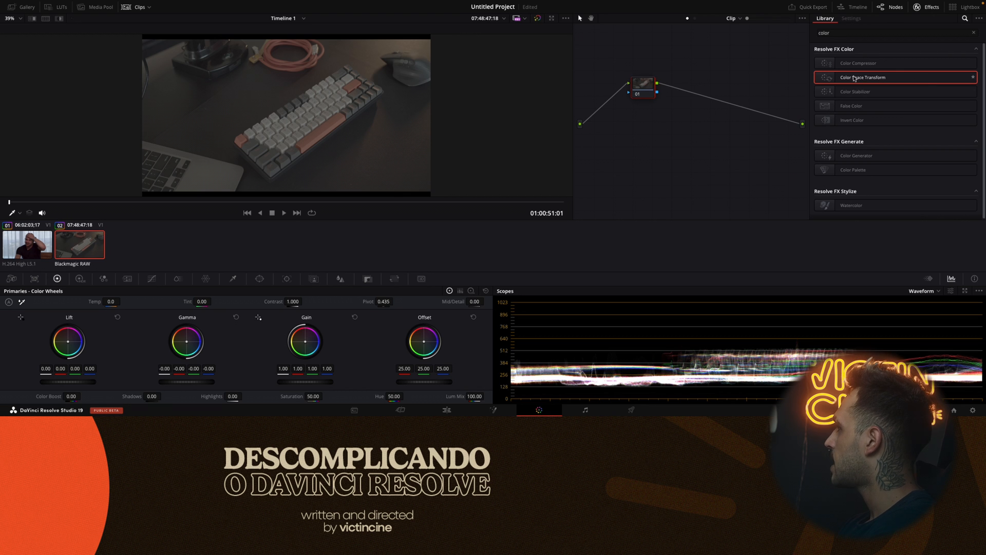
drag(896, 77, 641, 87)
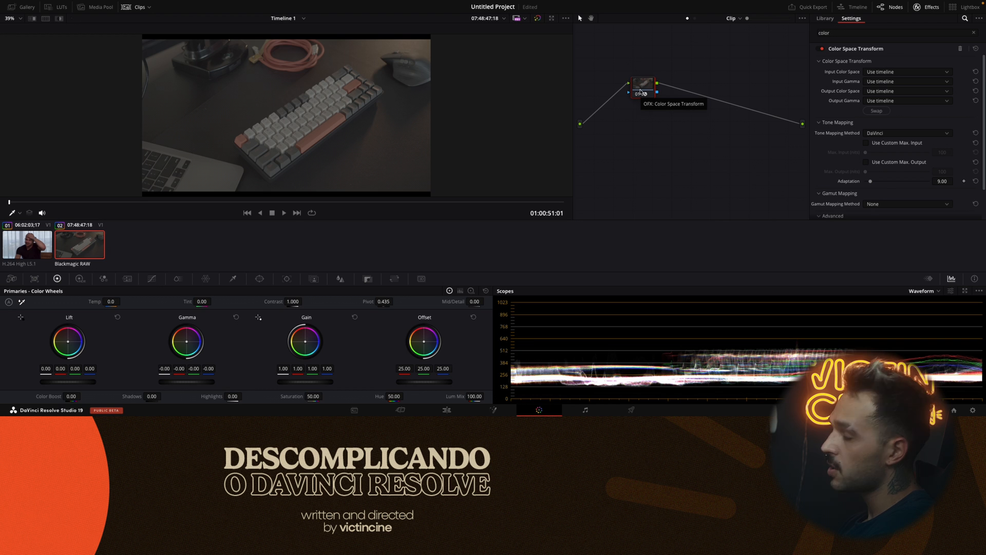
Set the input color space to Blackmagic Design Wide Gamut Gen 4/5 and the input gamma to Blackmagic Design Film Gen 5.
click(907, 73)
scroll(917, 103, down, 5)
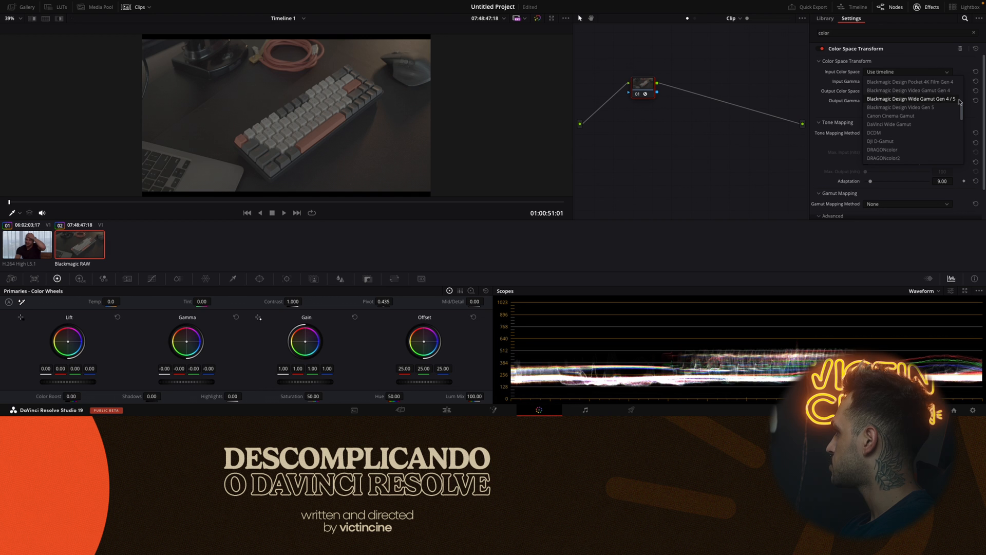
click(899, 100)
click(892, 82)
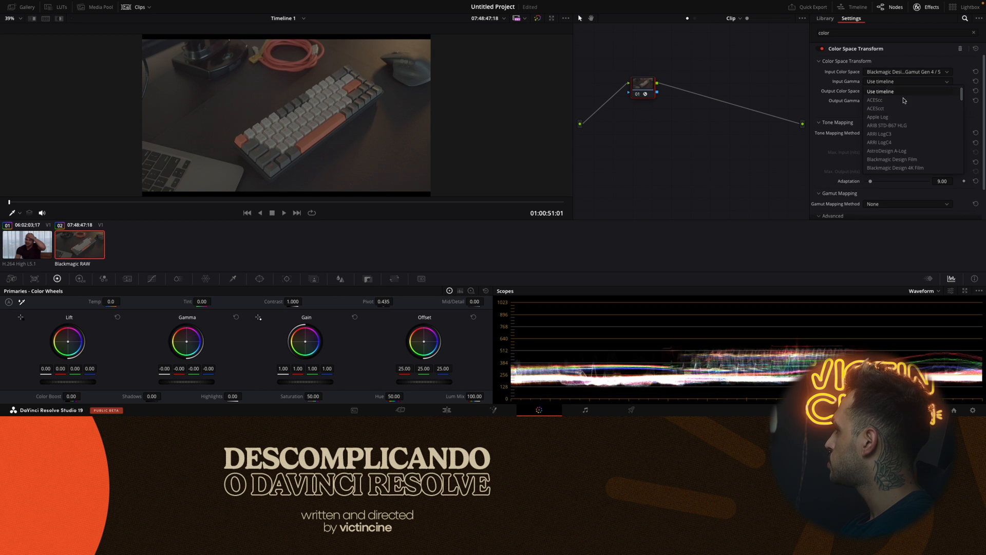
scroll(917, 131, down, 5)
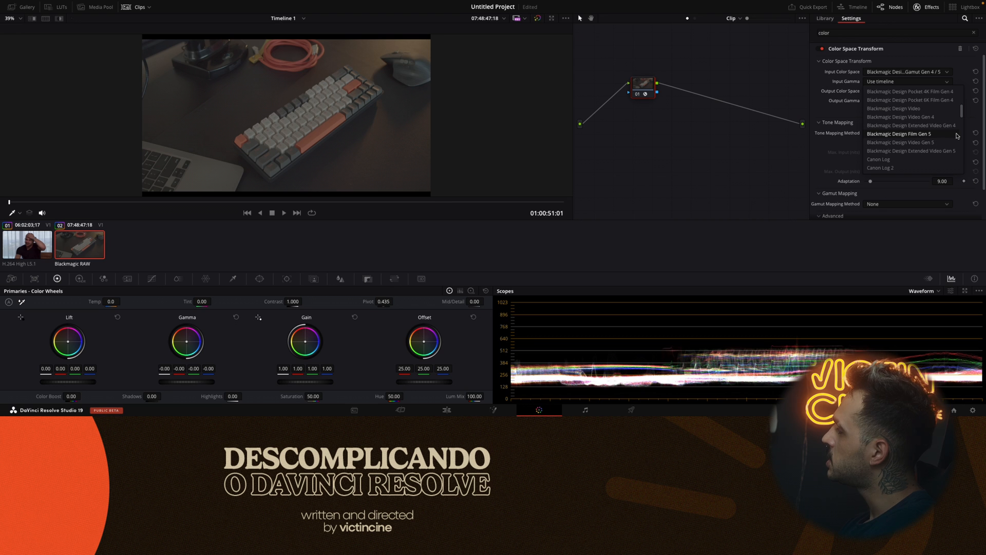
click(942, 135)
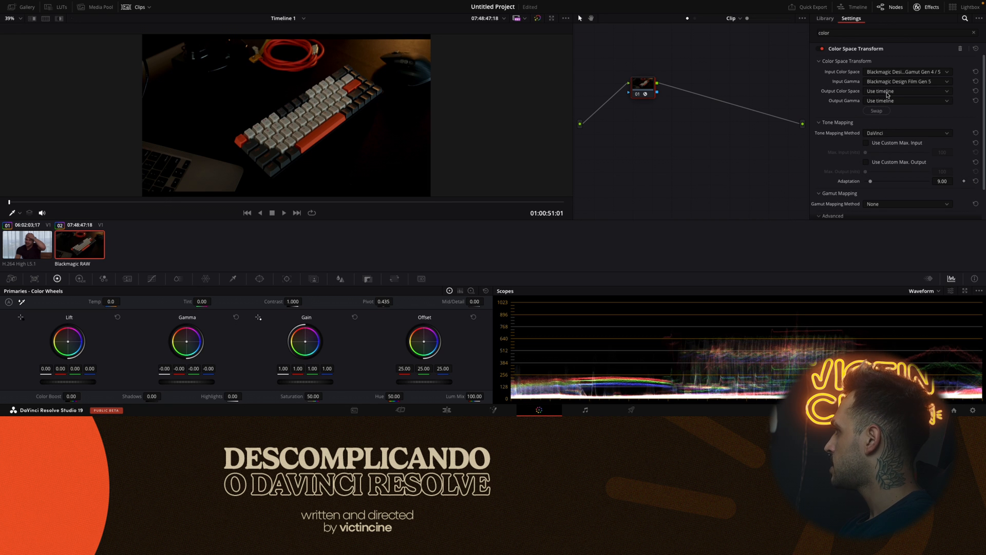
Set the keyboard clip's output color space to Rec.709 and output gamma to Gamma 2.4, and compare it with the grade bypassed.
click(887, 92)
scroll(884, 128, down, 4)
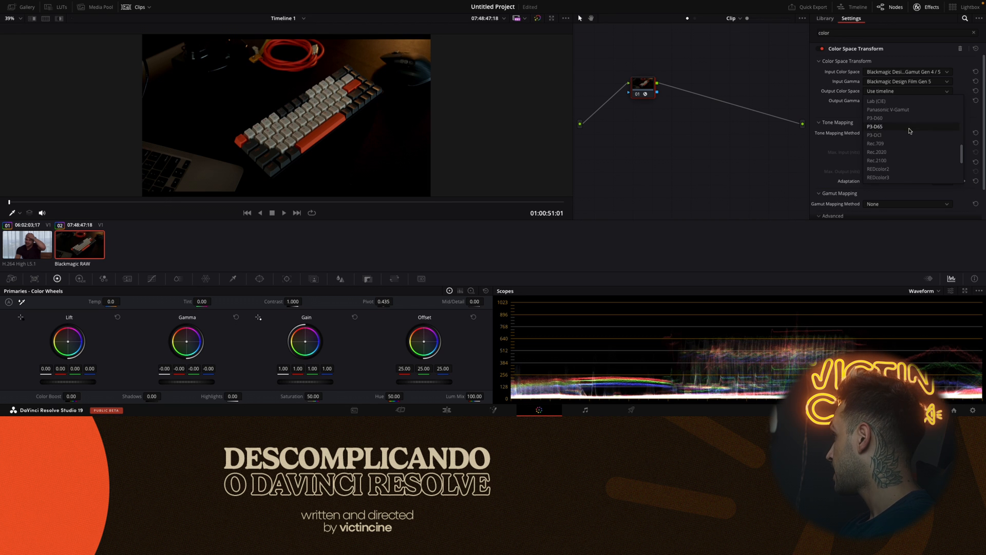
click(881, 144)
click(896, 101)
scroll(895, 117, down, 3)
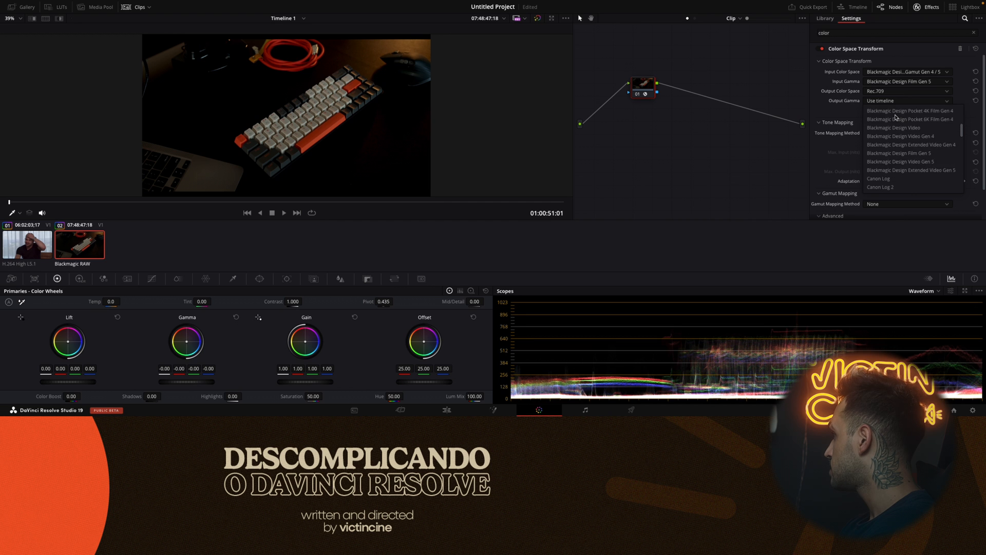
click(879, 186)
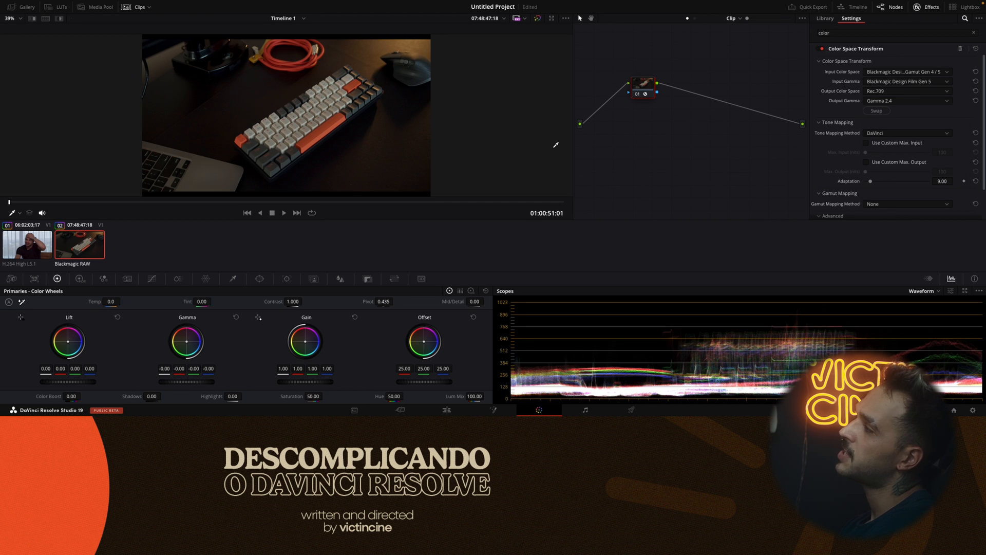
key(shift+d)
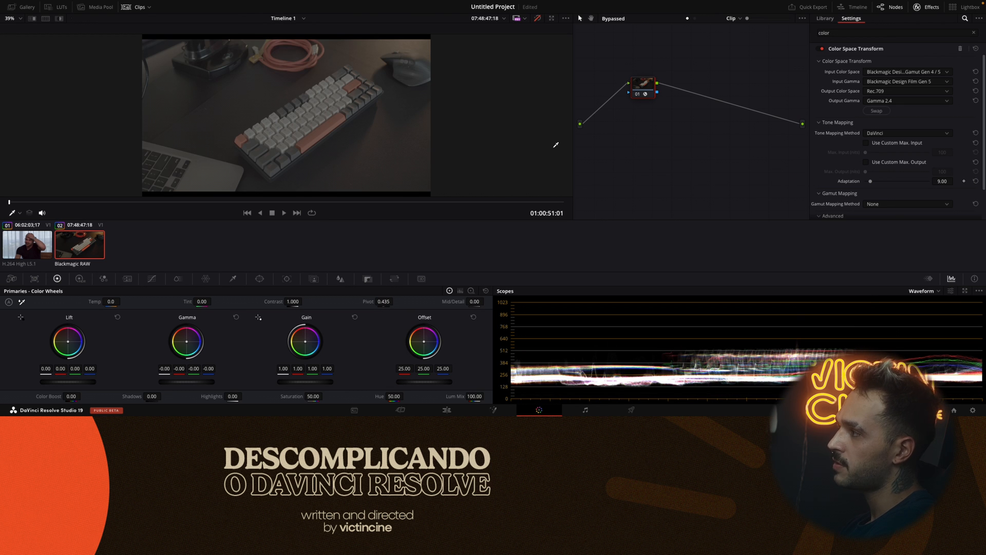
key(shift+d)
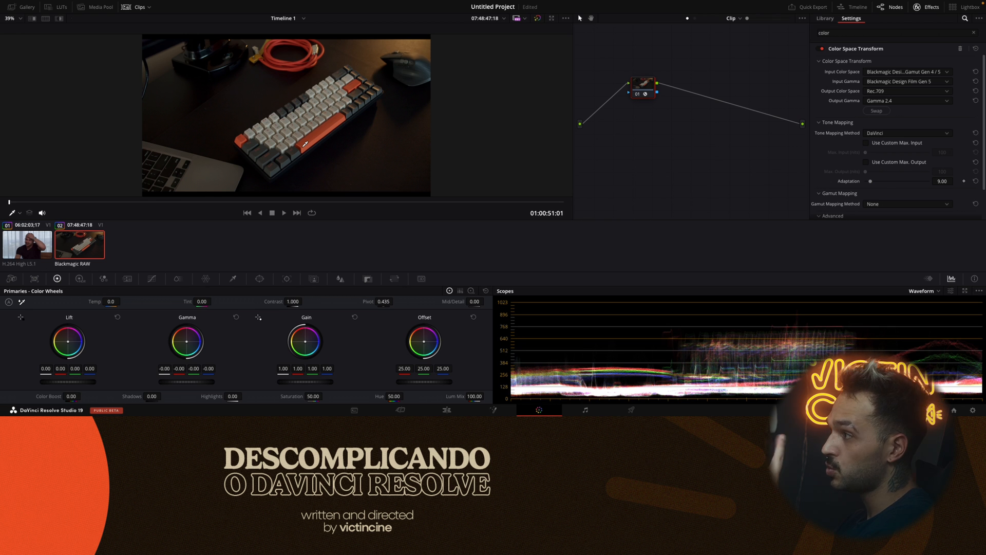
Insert a serial node before the keyboard clip's Color Space Transform node, arrange the two nodes side by side, and save the project.
drag(635, 87, 692, 81)
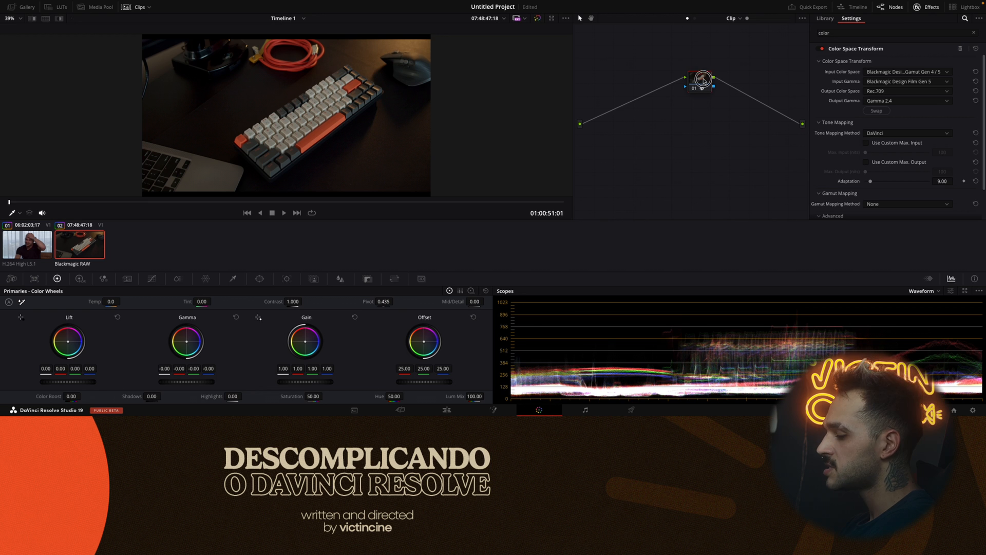
key(shift+s)
drag(702, 107, 656, 83)
drag(700, 82, 721, 81)
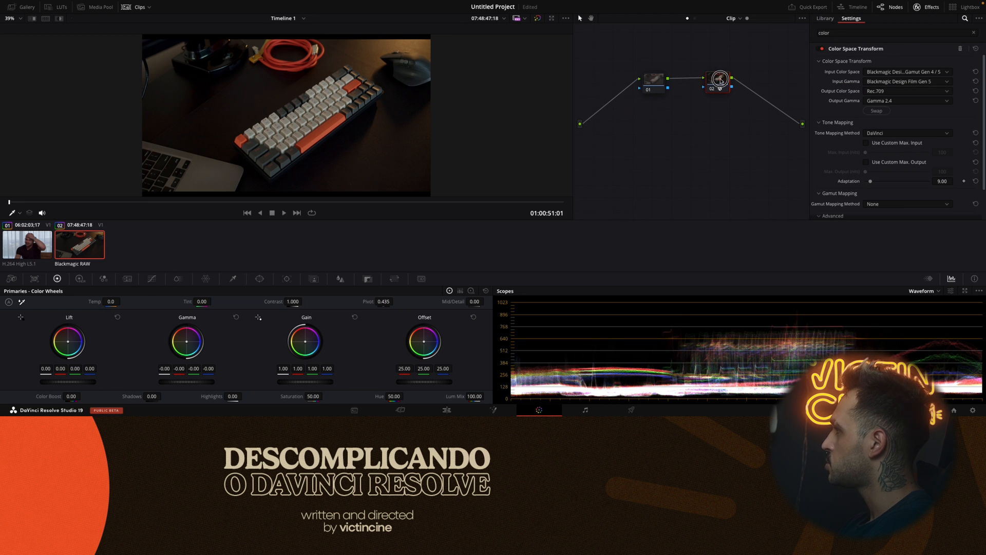
drag(657, 82, 634, 80)
mouse_move(641, 77)
mouse_down()
mouse_move(613, 84)
mouse_move(637, 81)
mouse_move(625, 84)
mouse_up()
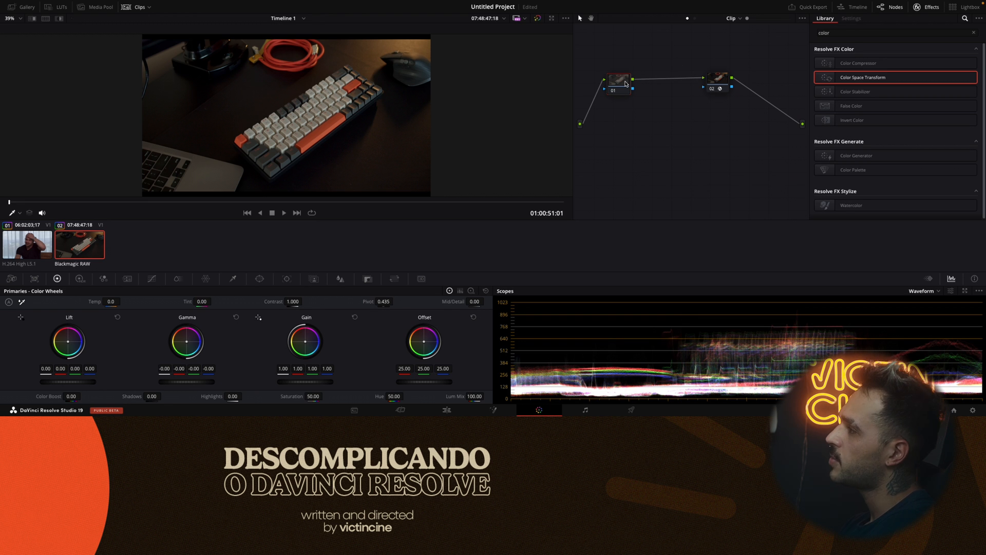
drag(724, 83, 681, 84)
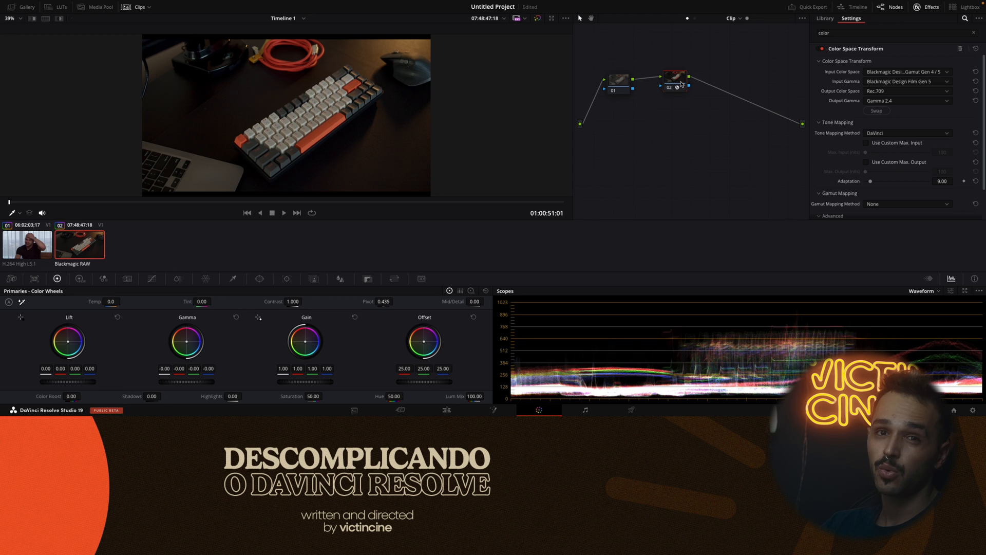
key(ctrl+s)
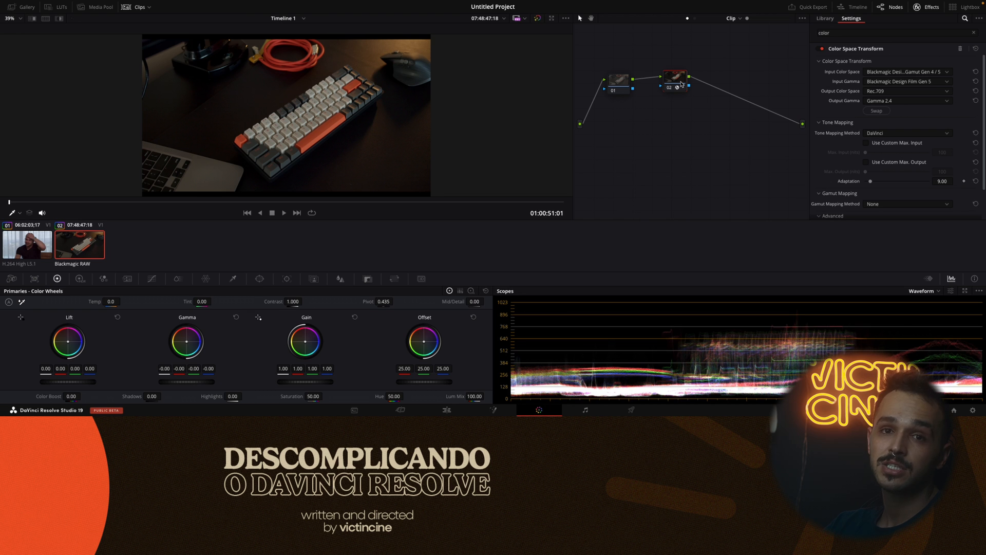